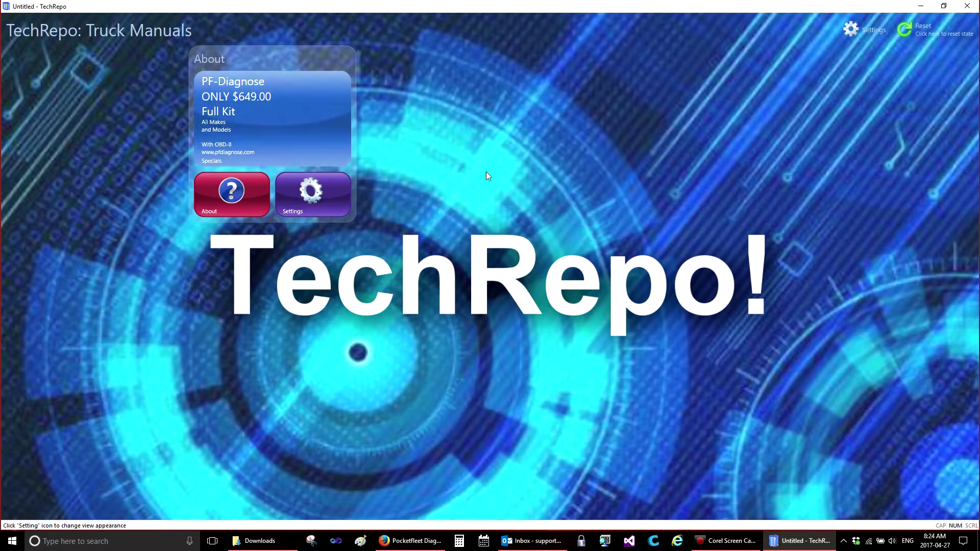
Open TechRepo's About page showing the Tech Repository 1 licence and features.
click(210, 201)
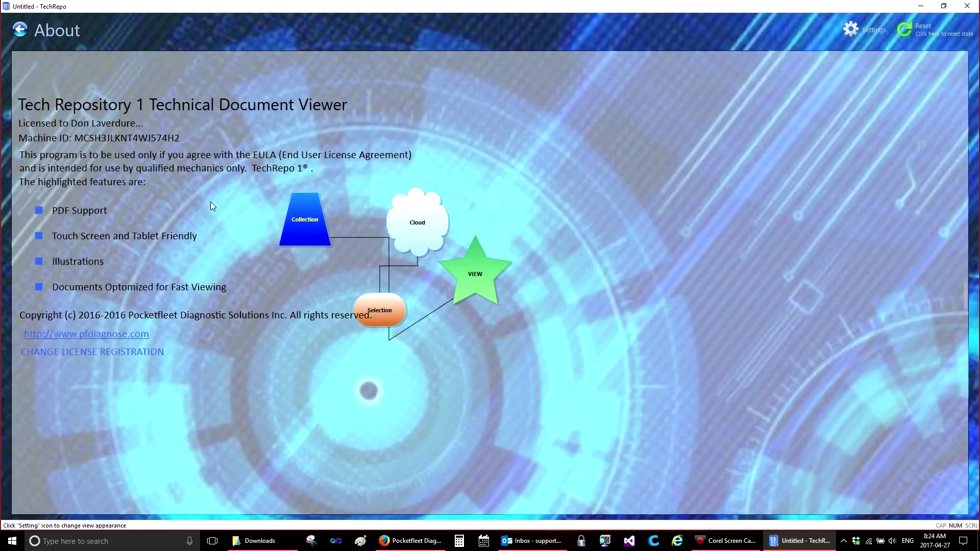
Open the licence registration window and copy the Machine ID text.
click(79, 353)
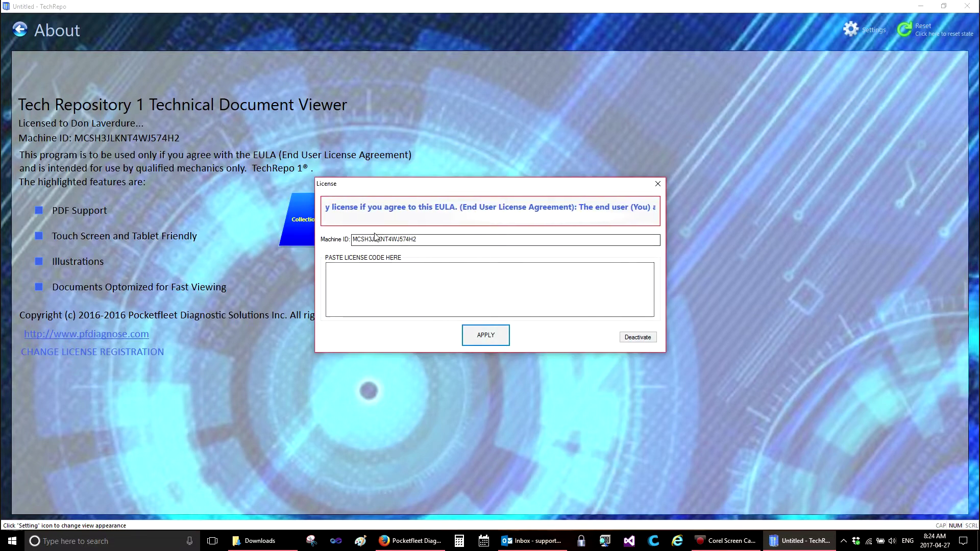
drag(422, 239, 352, 239)
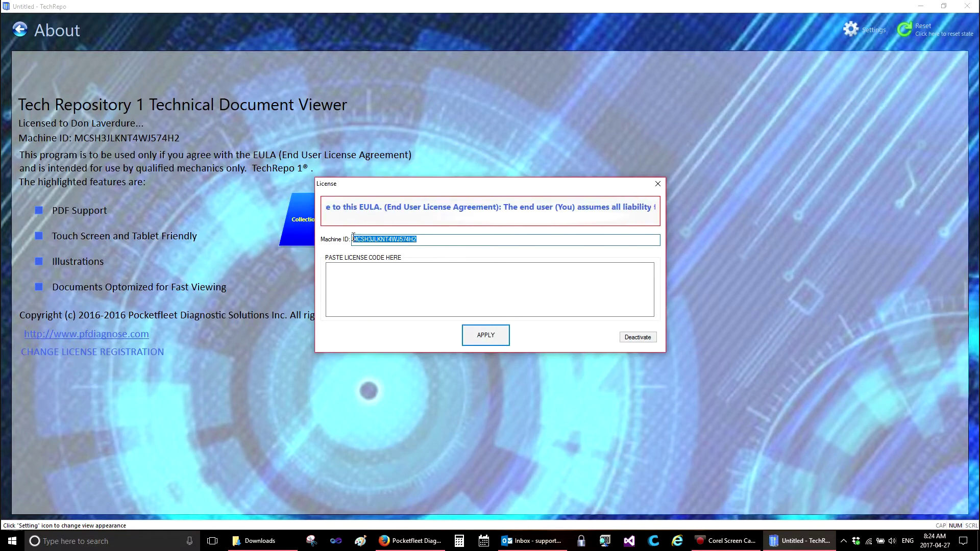
right_click(373, 239)
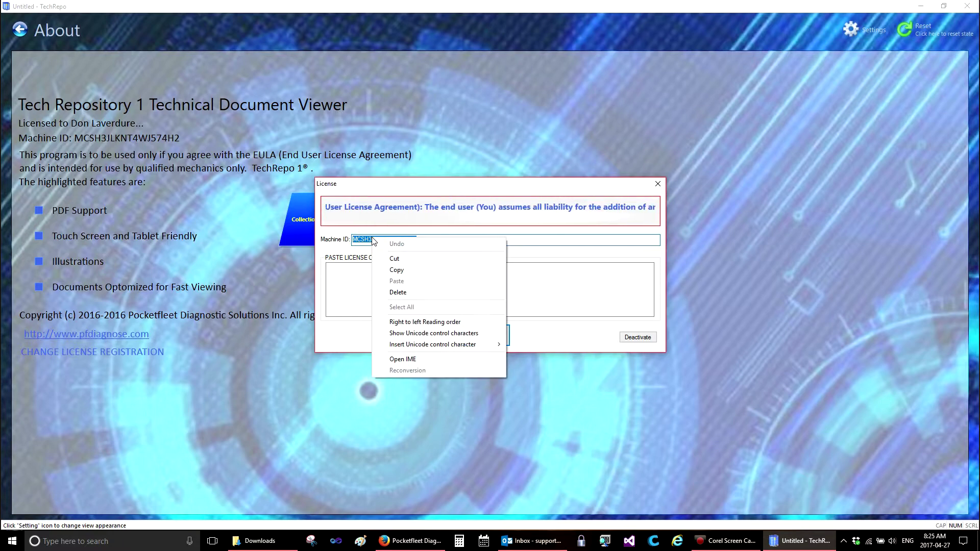
click(397, 269)
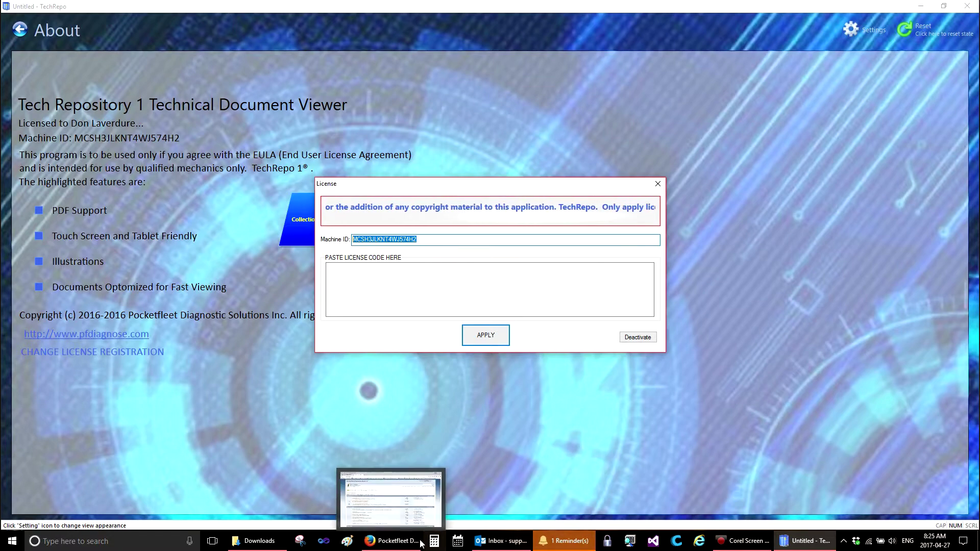
In Outlook, send the support address a new email with subject TechRepo and the pasted machine ID.
click(502, 541)
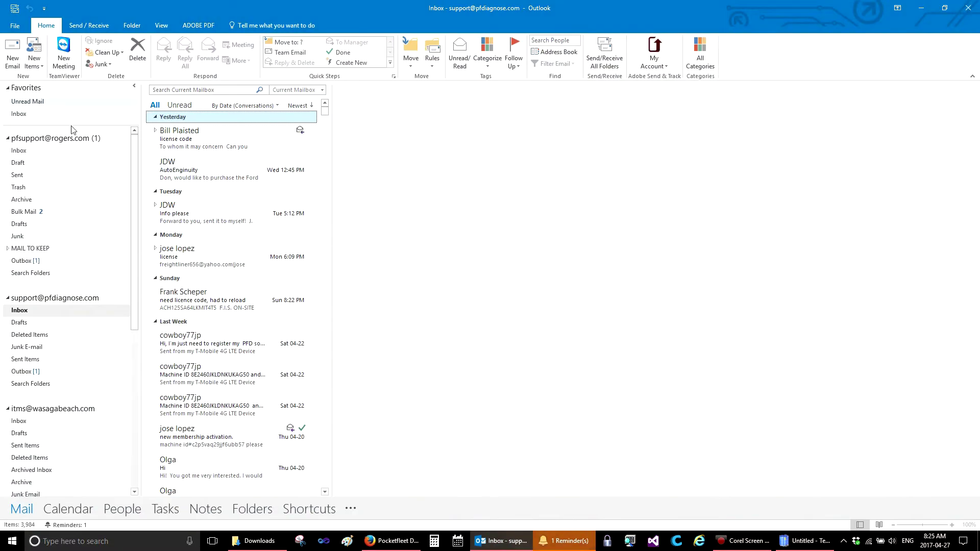
click(14, 50)
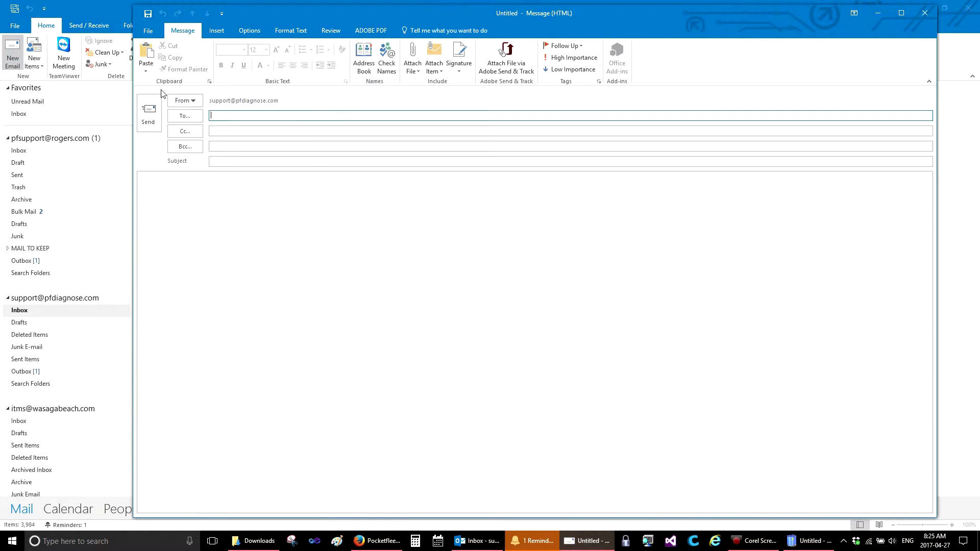
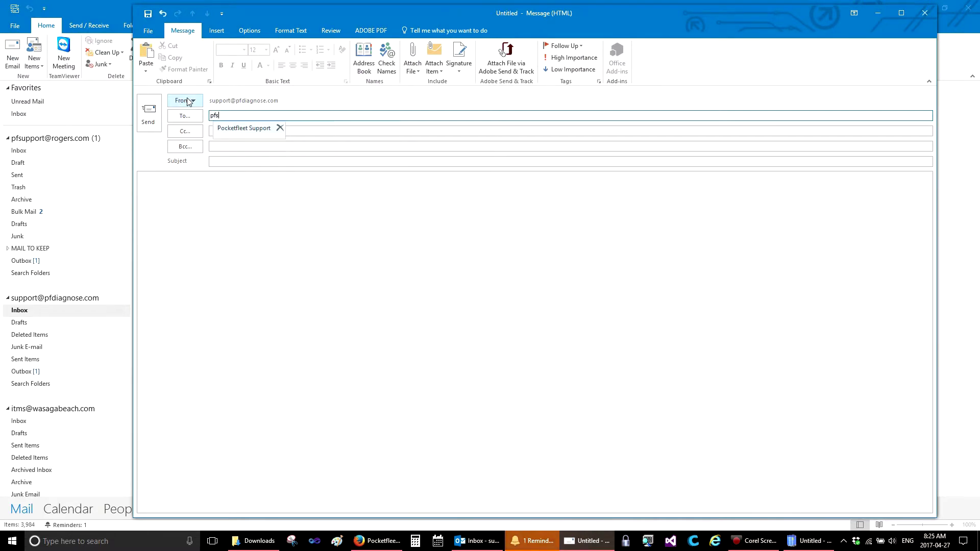
click(242, 162)
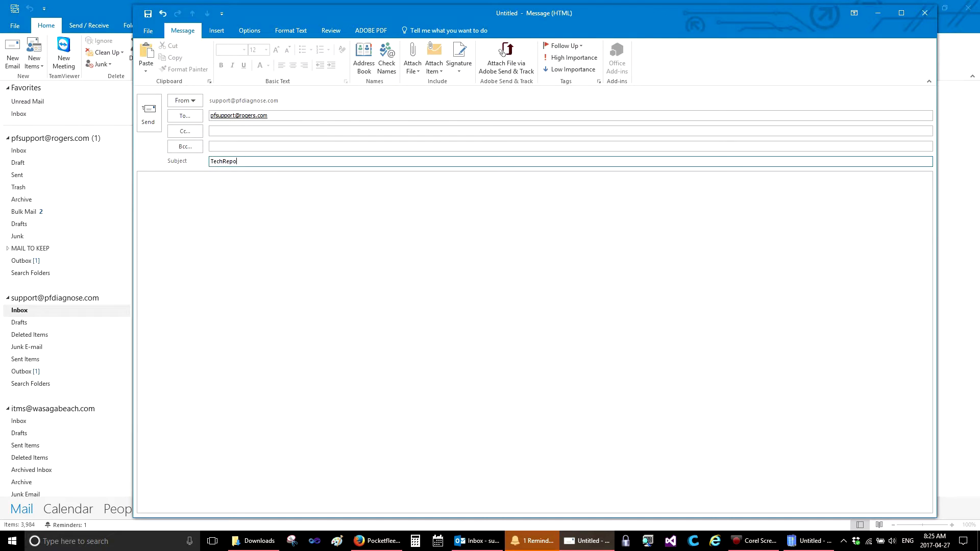
click(247, 189)
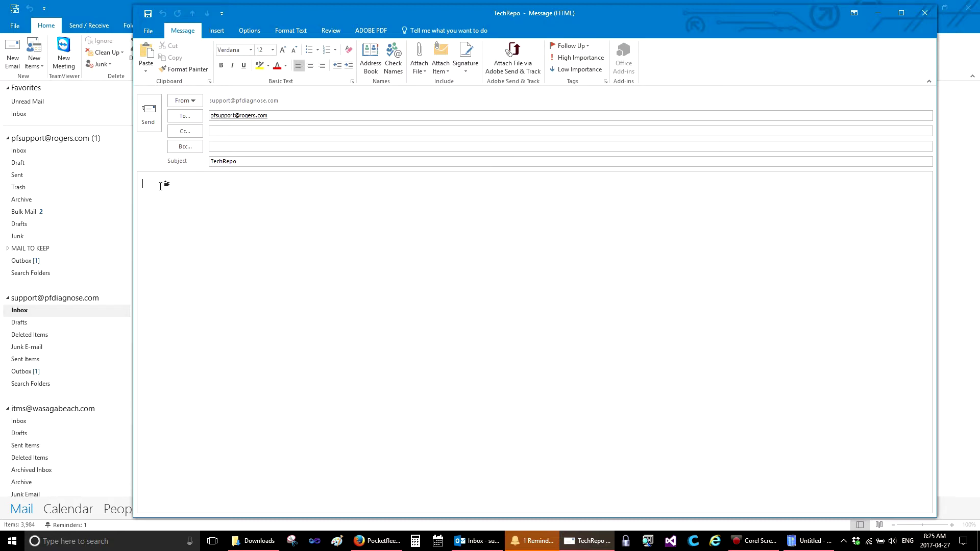
key(ctrl+v)
click(148, 113)
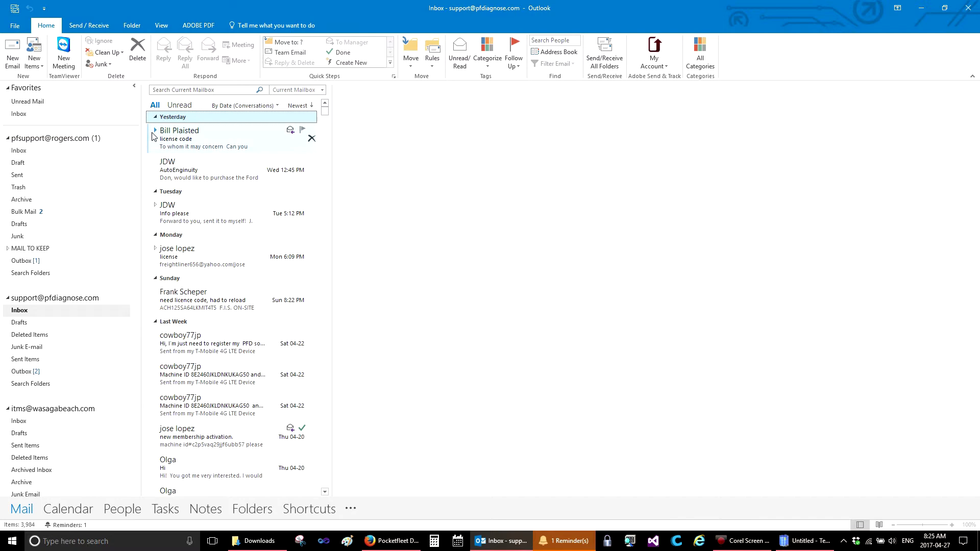
Close the License dialog and leave the About page for the Truck Manuals home screen.
click(921, 11)
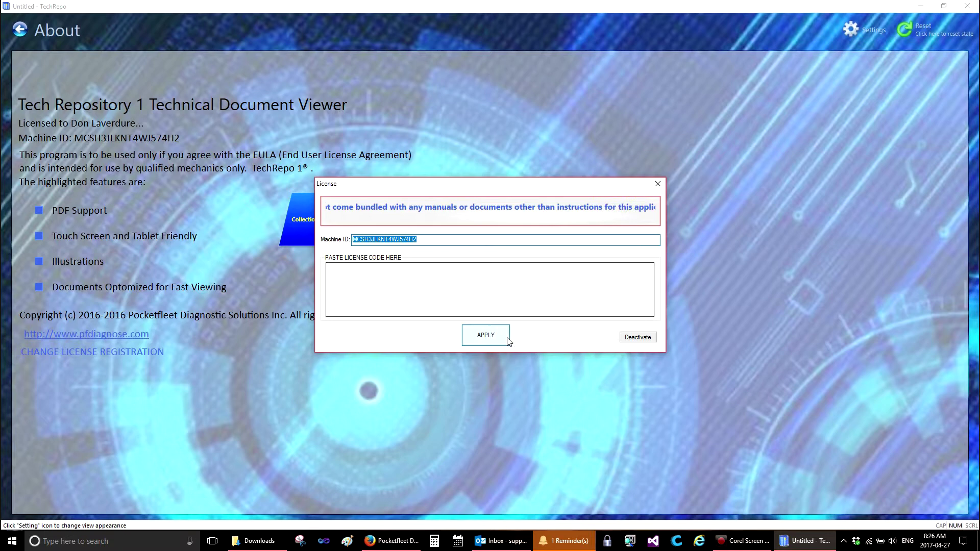
click(658, 183)
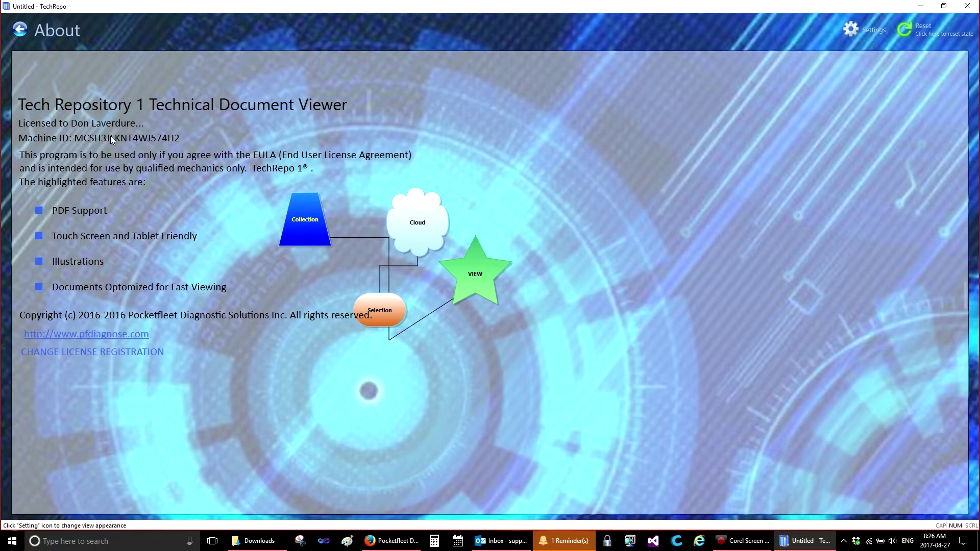
click(19, 29)
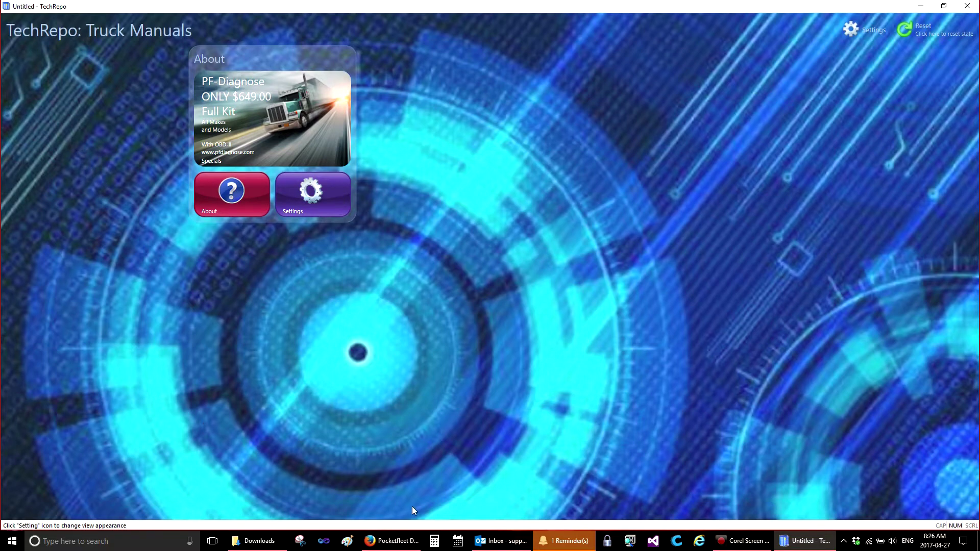
In the forum, scroll down to FREE STUFF and open the Tech Manual Repo! board.
click(393, 540)
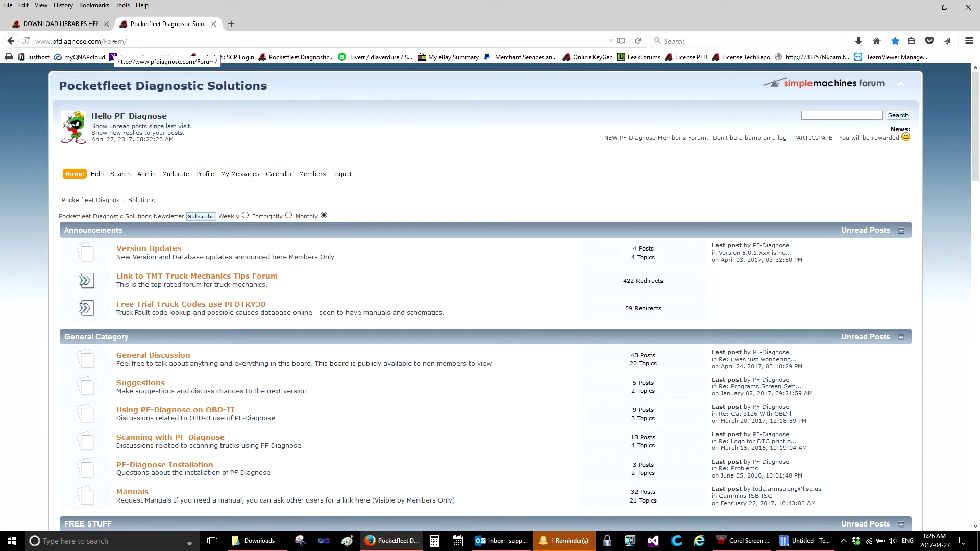
scroll(215, 423, down, 4)
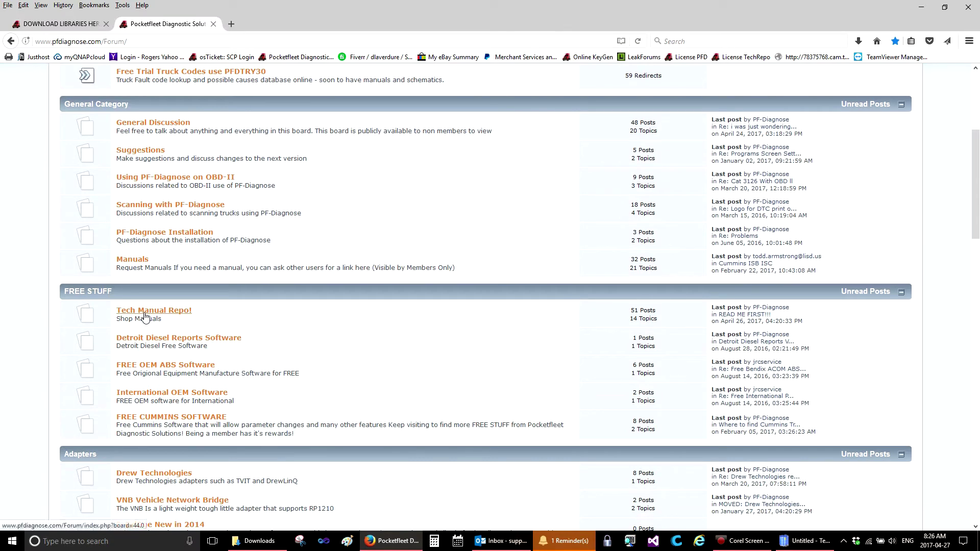
click(145, 317)
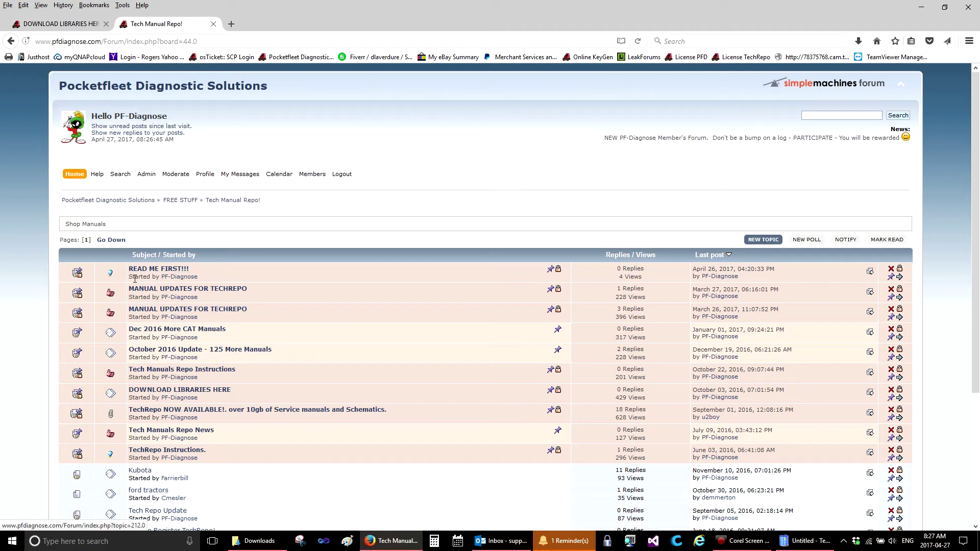
Open the DOWNLOAD LIBRARIES HERE topic to reach the MEGA page for TRBendix.zip.
click(155, 391)
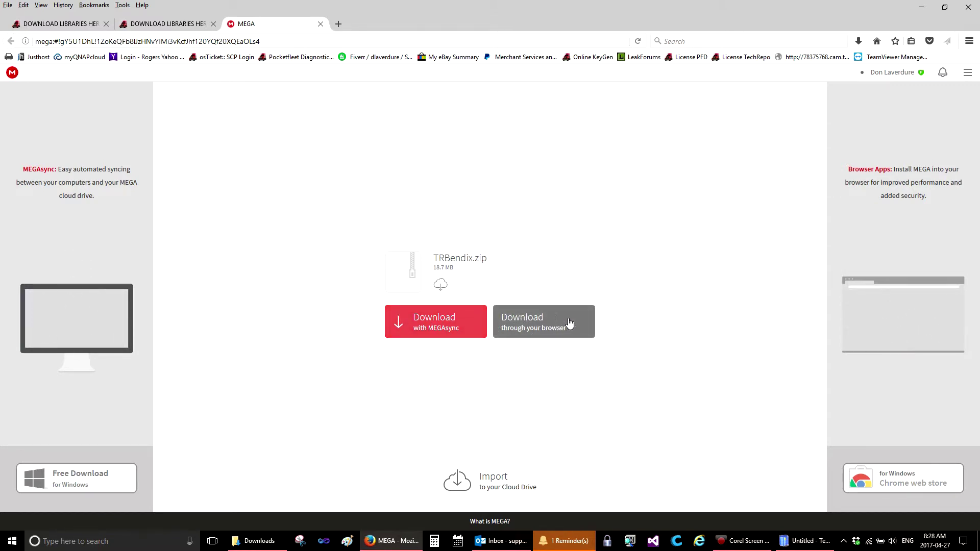
Download TRBendix.zip through the browser and show it in the megga downloads folder.
click(540, 325)
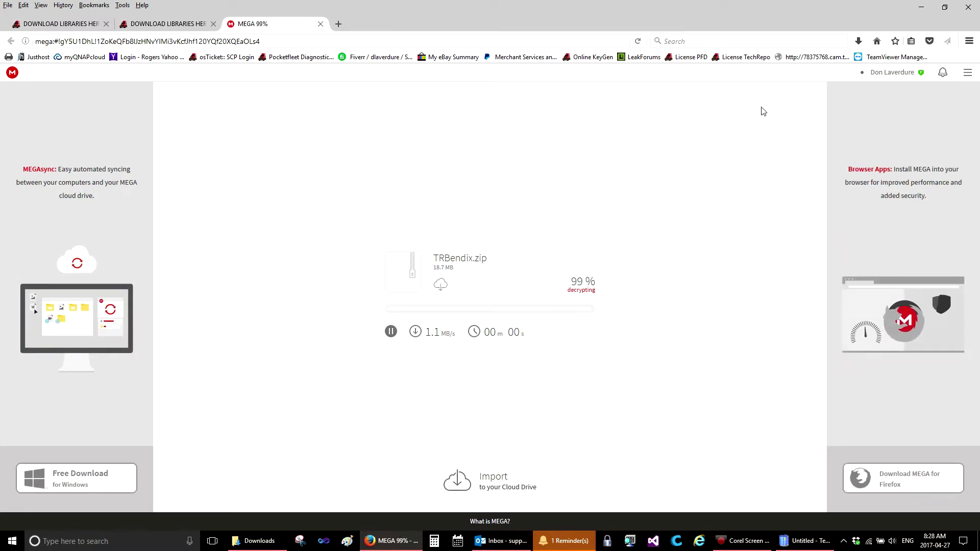
click(859, 43)
click(852, 65)
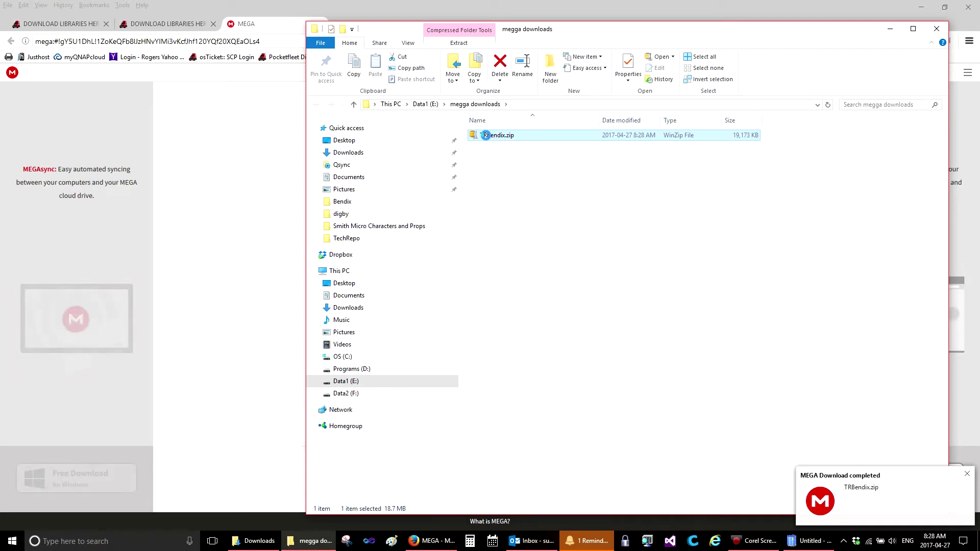
Extract TRBendix.zip with default options into a TRBendix folder beside it.
right_click(488, 138)
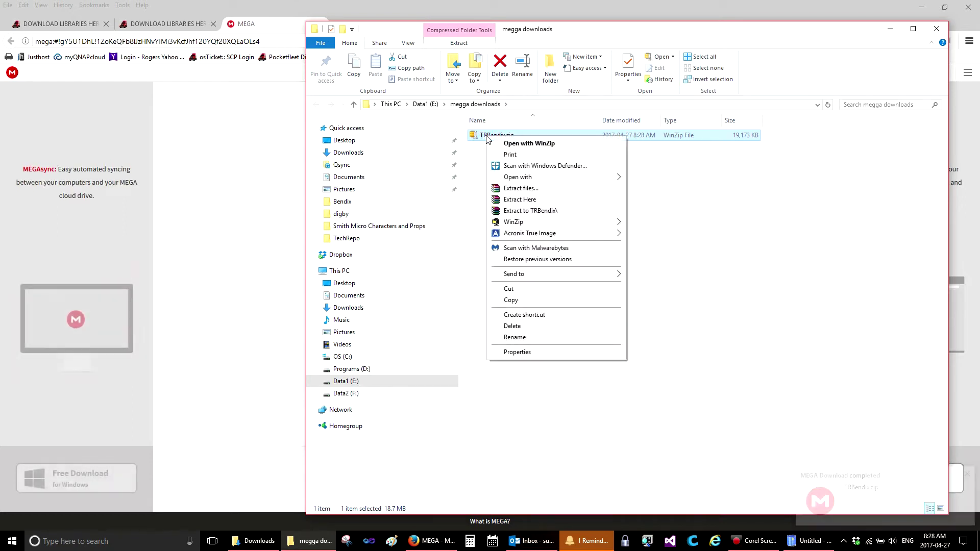
click(513, 189)
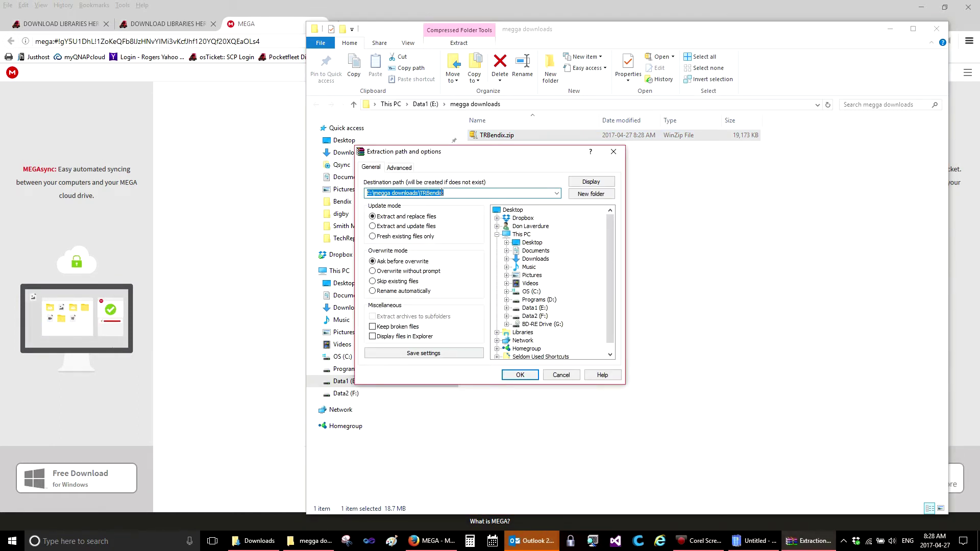
click(528, 376)
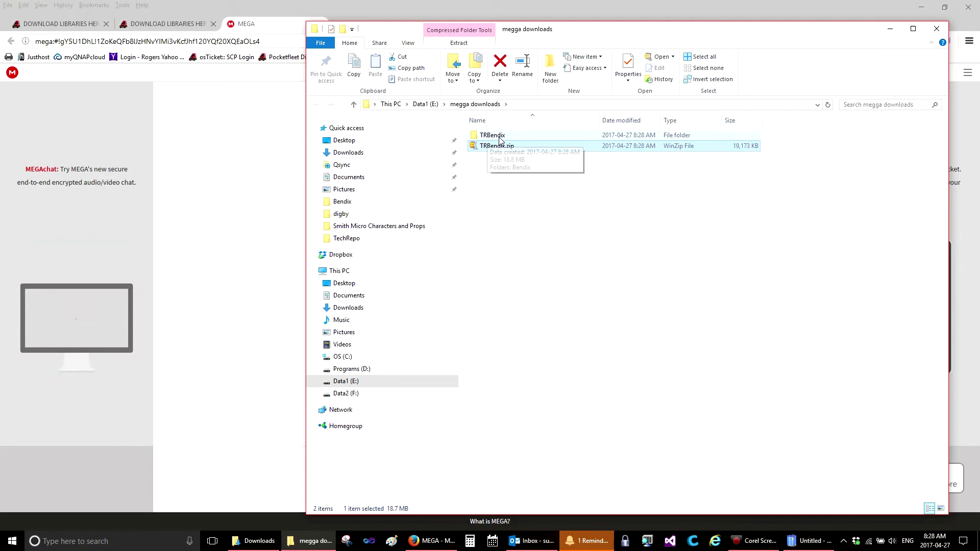
Check the PDF manuals inside TRBendix\Bendix, then cut the Bendix folder.
double_click(493, 136)
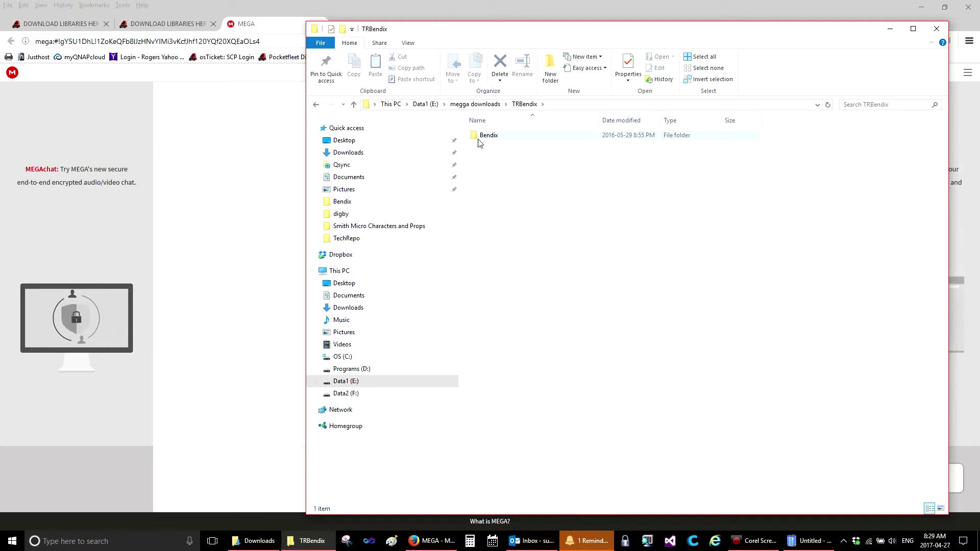
double_click(476, 137)
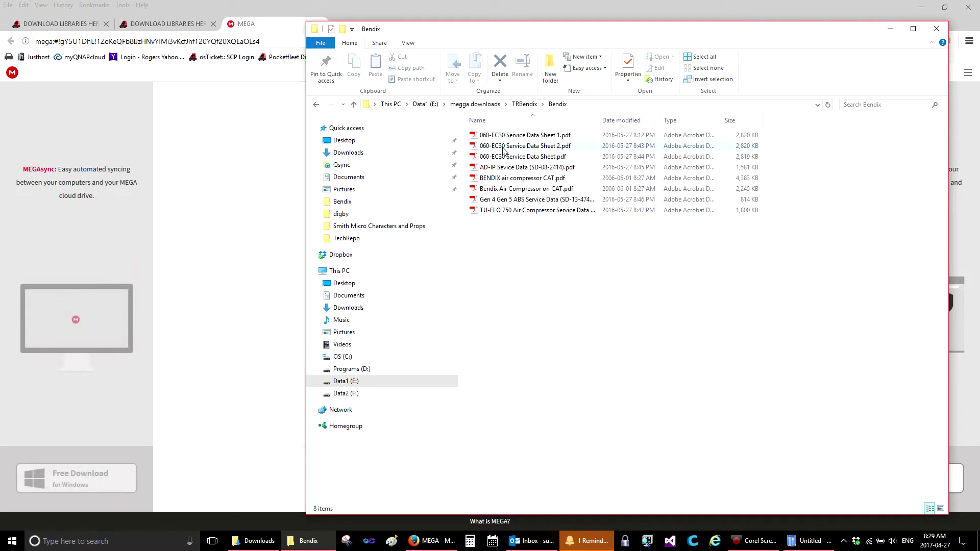
click(317, 106)
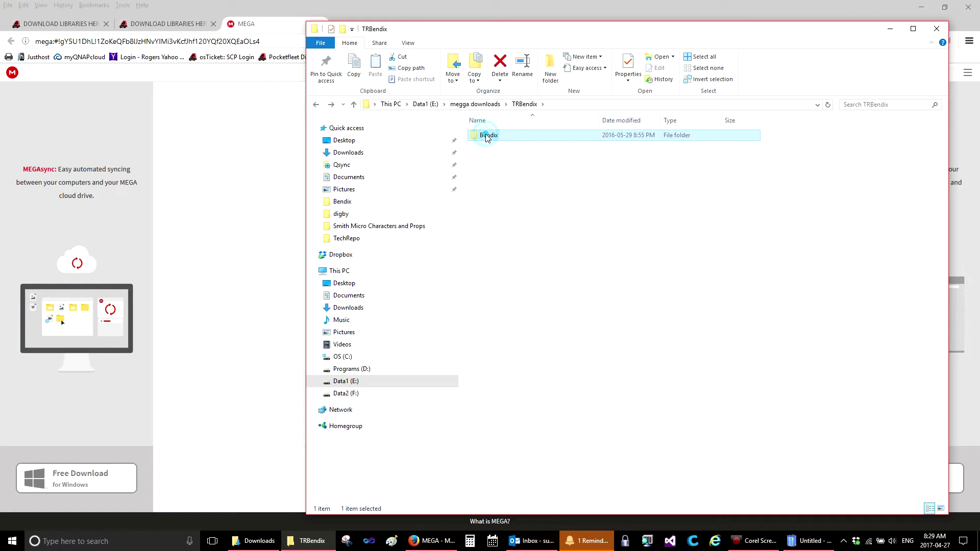
right_click(487, 137)
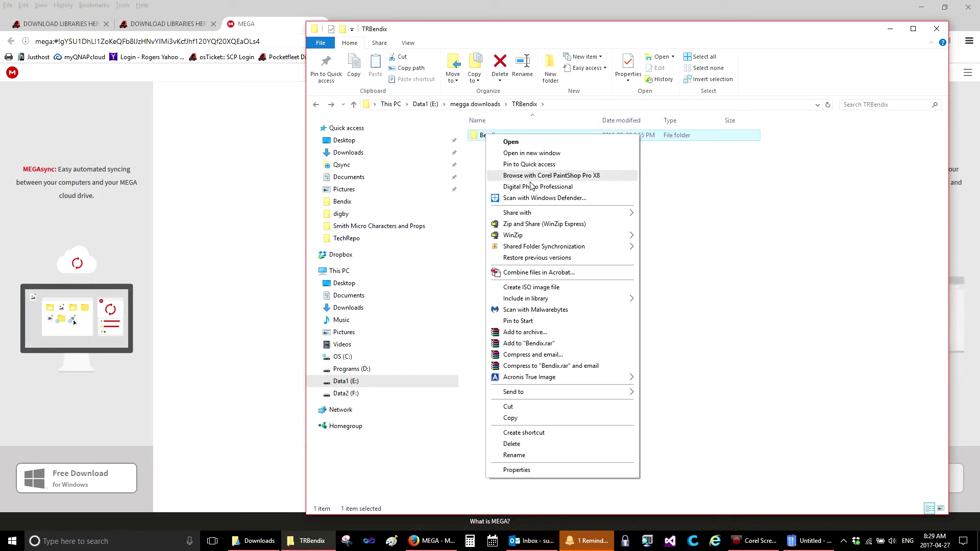
click(531, 408)
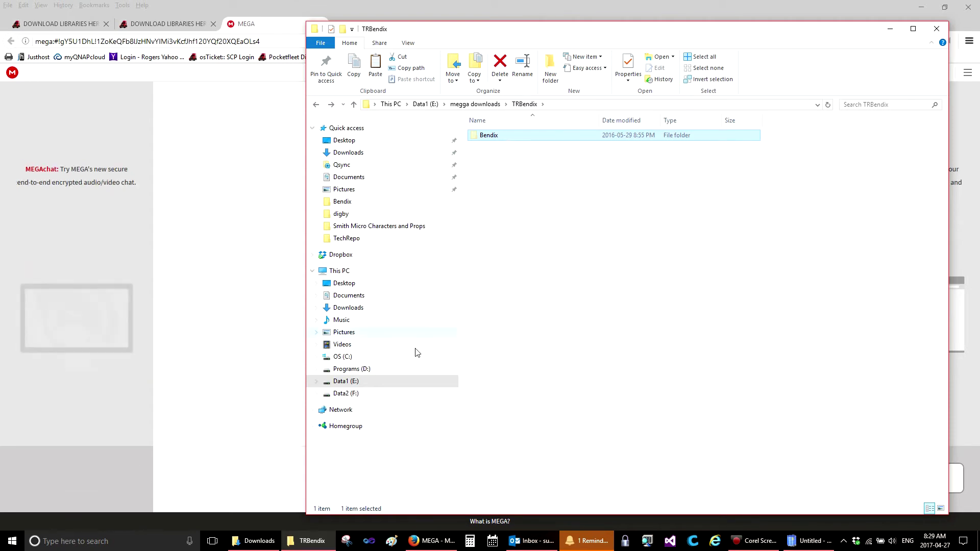
Paste the Bendix folder into C:\TechRepo alongside the program files.
click(341, 357)
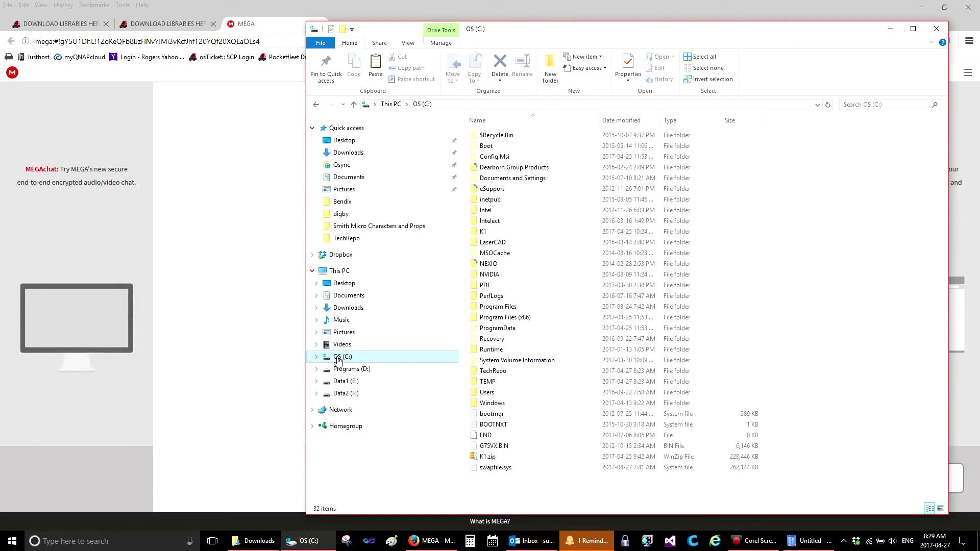
double_click(496, 373)
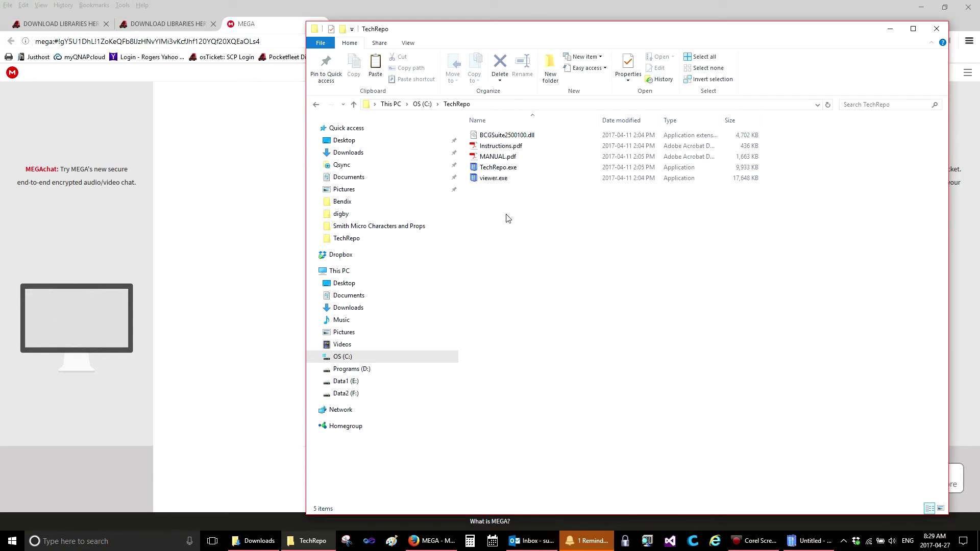
click(540, 231)
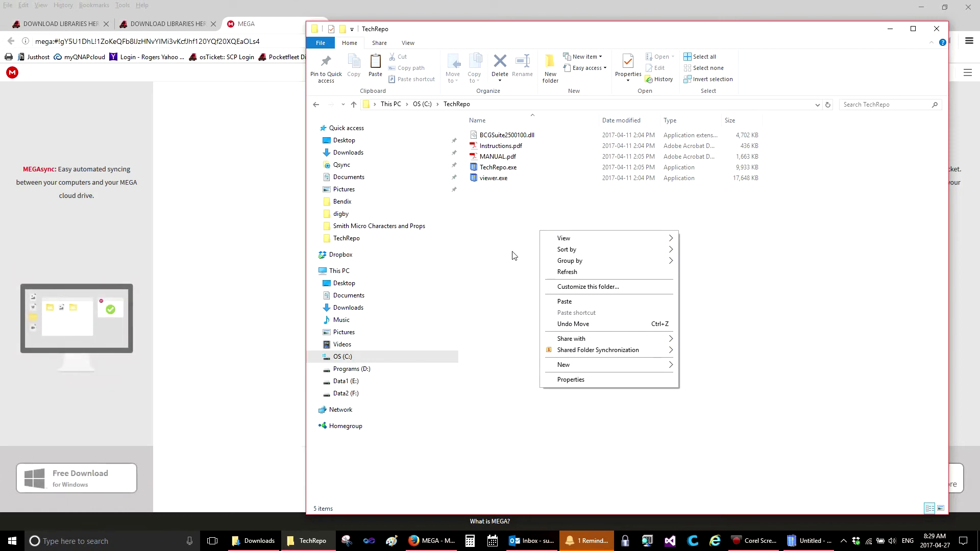
click(571, 303)
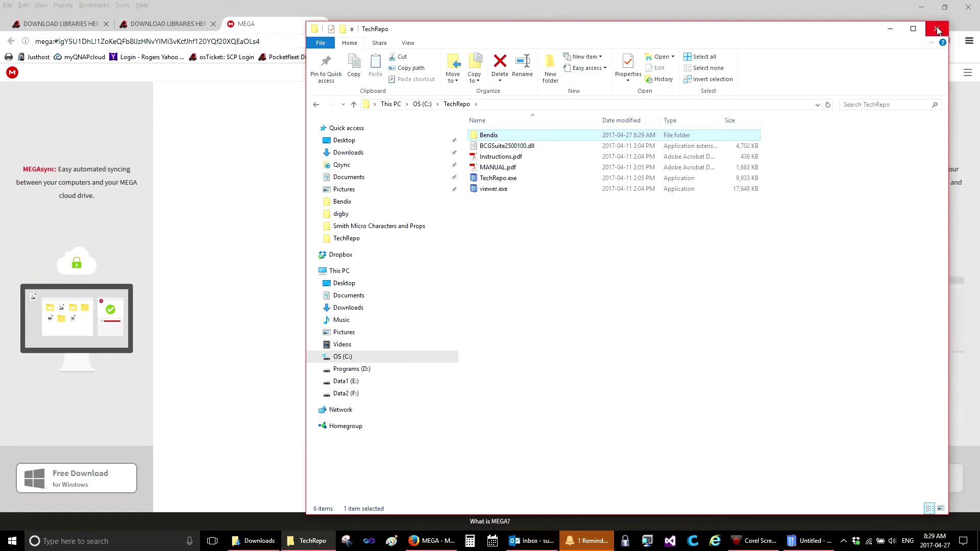
Restart TechRepo from the desktop icon and open the new Bendix manuals list.
click(891, 29)
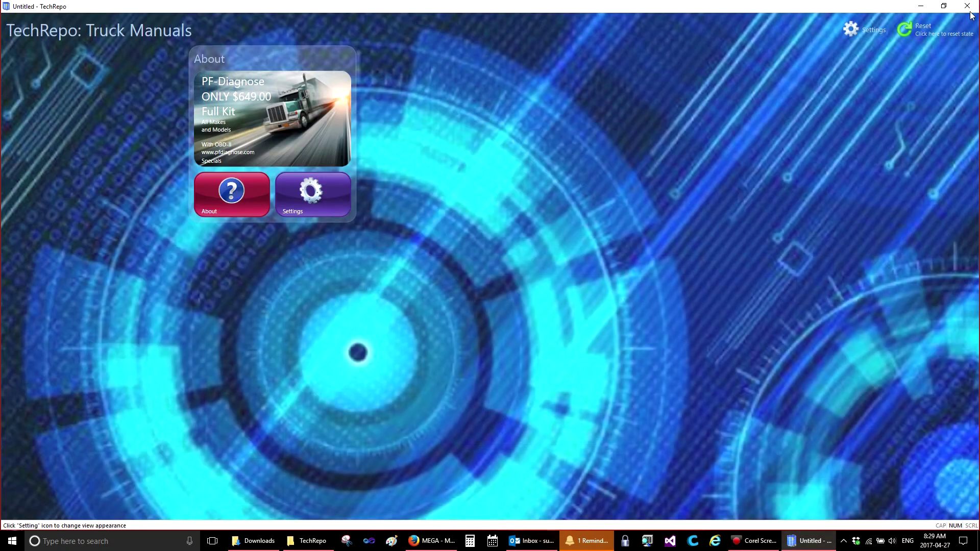
click(968, 7)
double_click(172, 120)
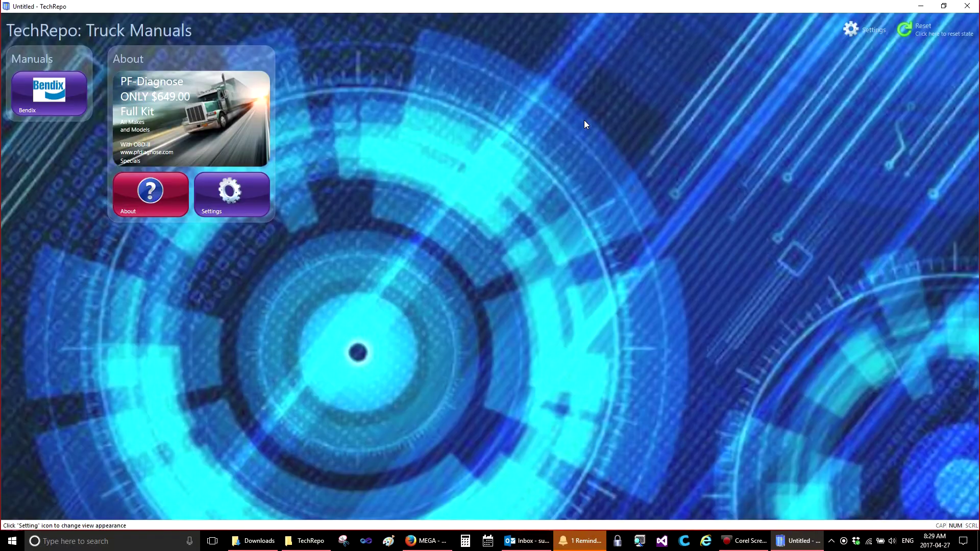
click(60, 113)
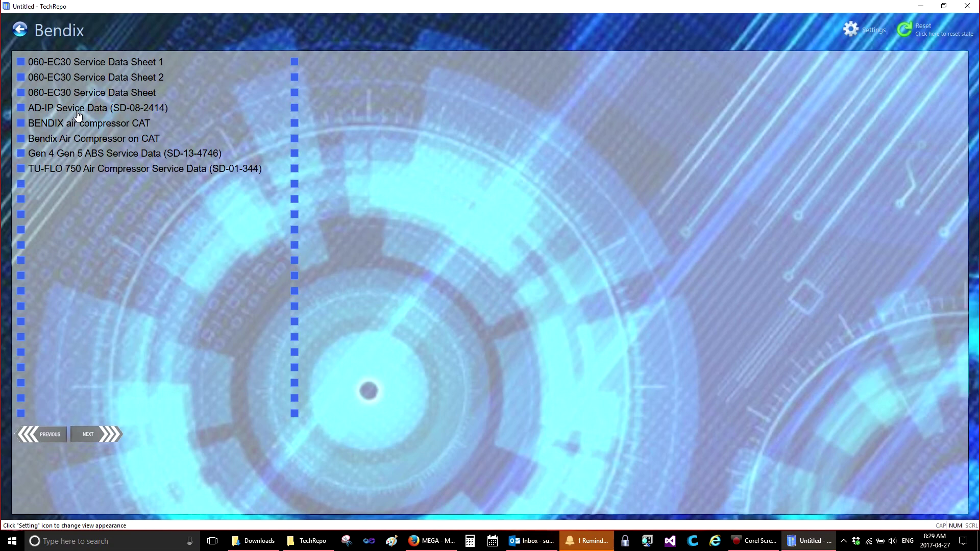
Open the 060-EC30 Service Data Sheet 1 manual and scroll through its first page.
click(83, 66)
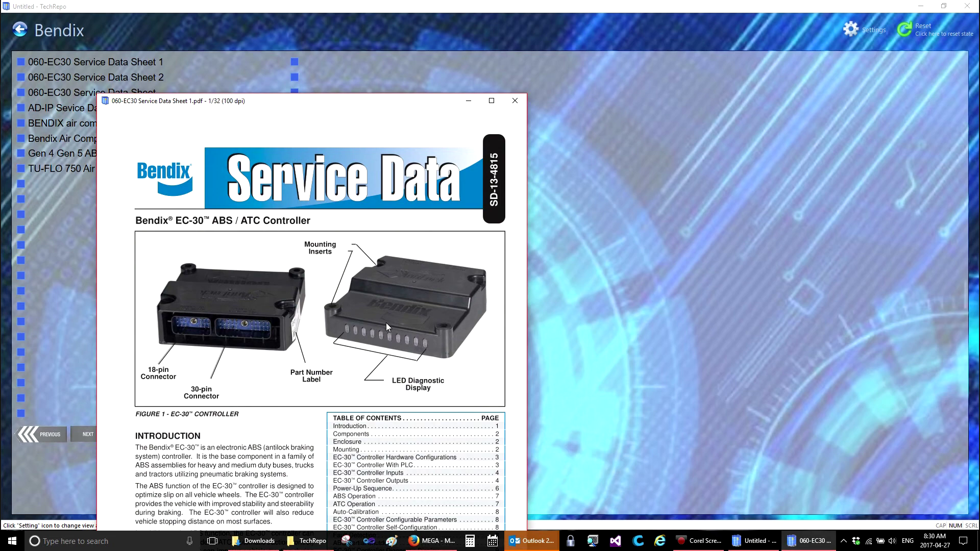
scroll(386, 322, up, 1)
scroll(377, 351, down, 2)
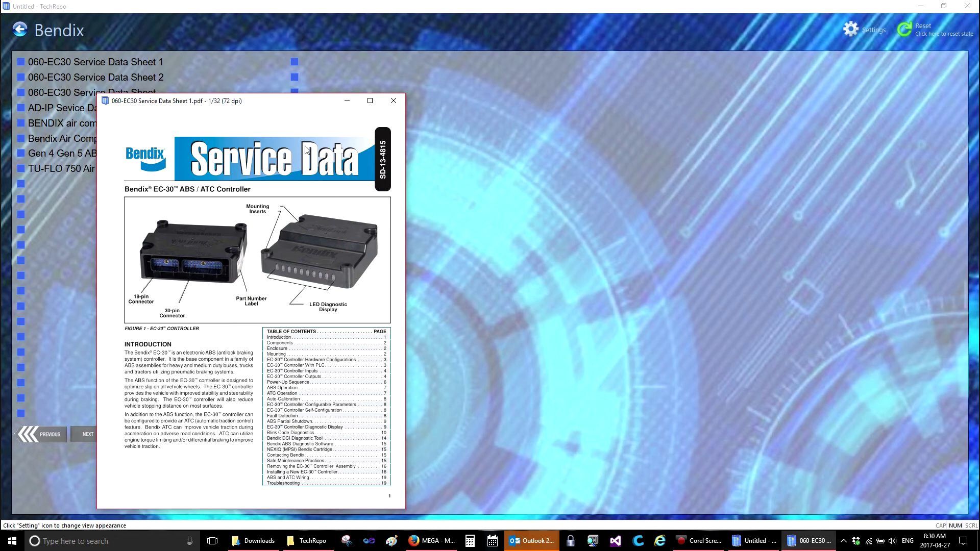
Review the About TechRepo Viewer version and shortcut information, then dismiss it.
click(105, 101)
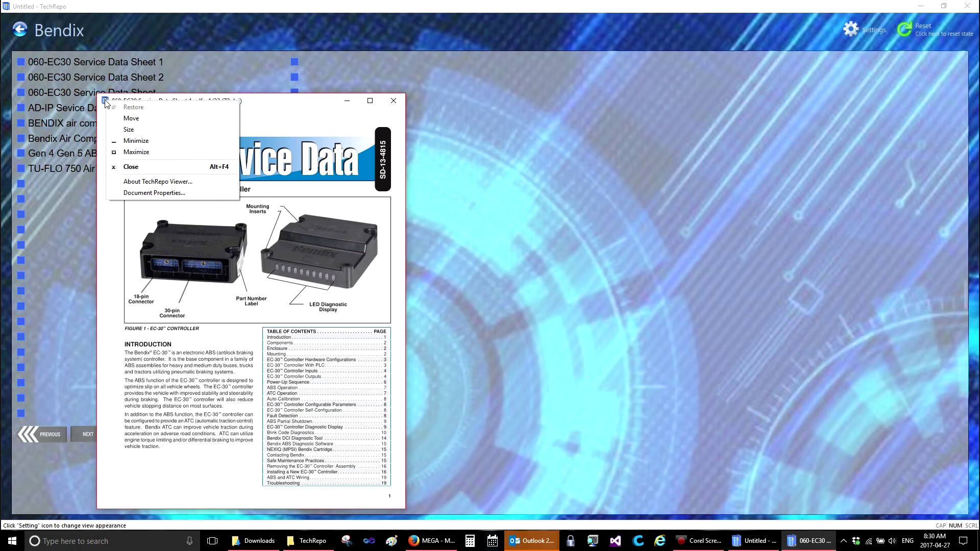
click(136, 183)
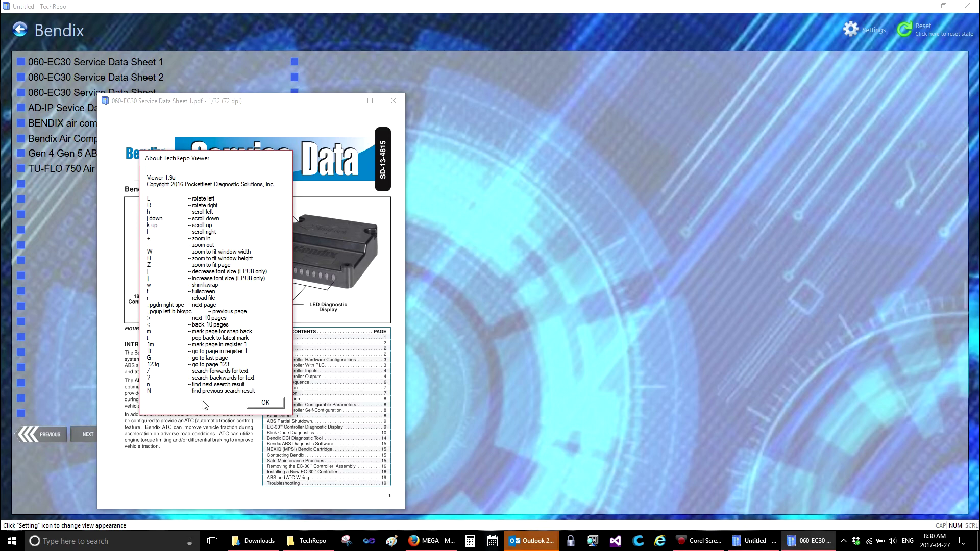
click(266, 403)
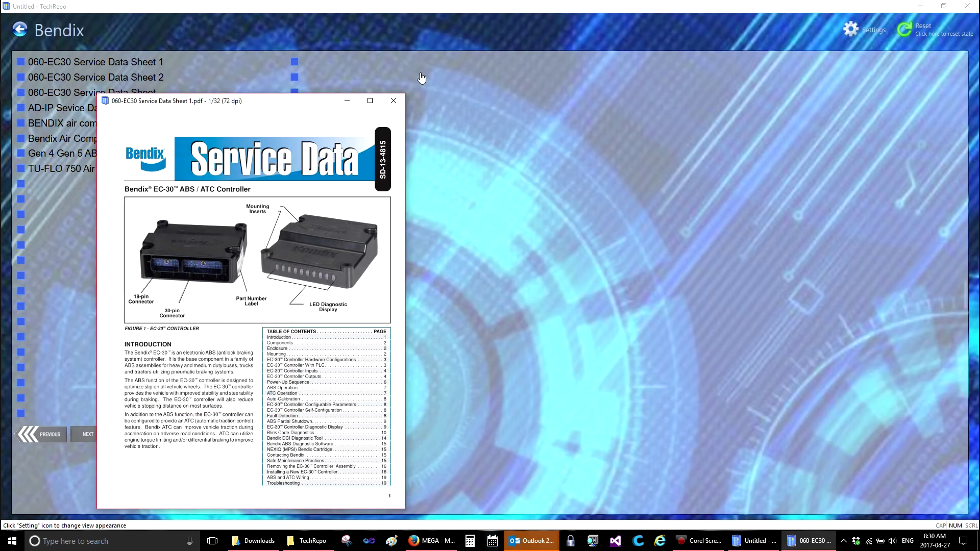
Close the Bendix data sheet and switch to the MaxxForce manuals list.
click(393, 101)
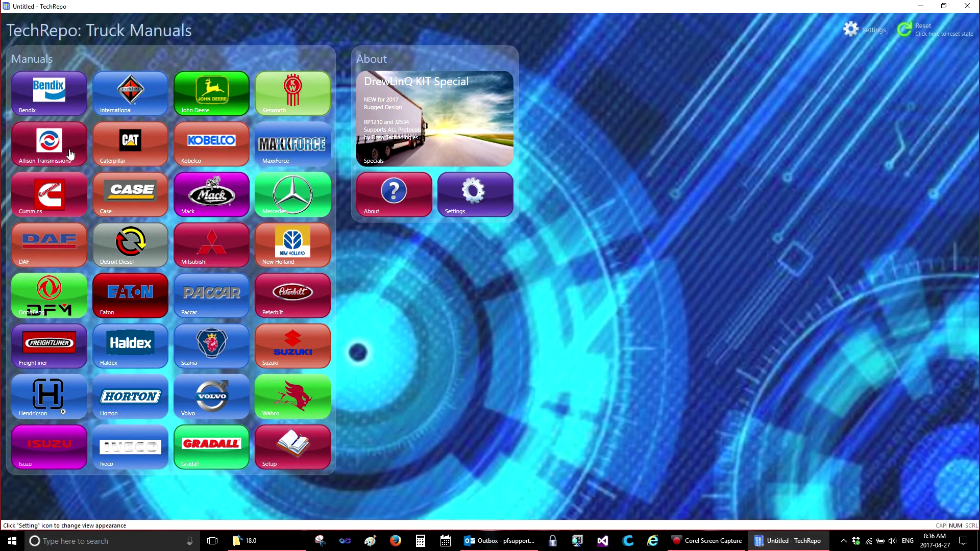
click(279, 152)
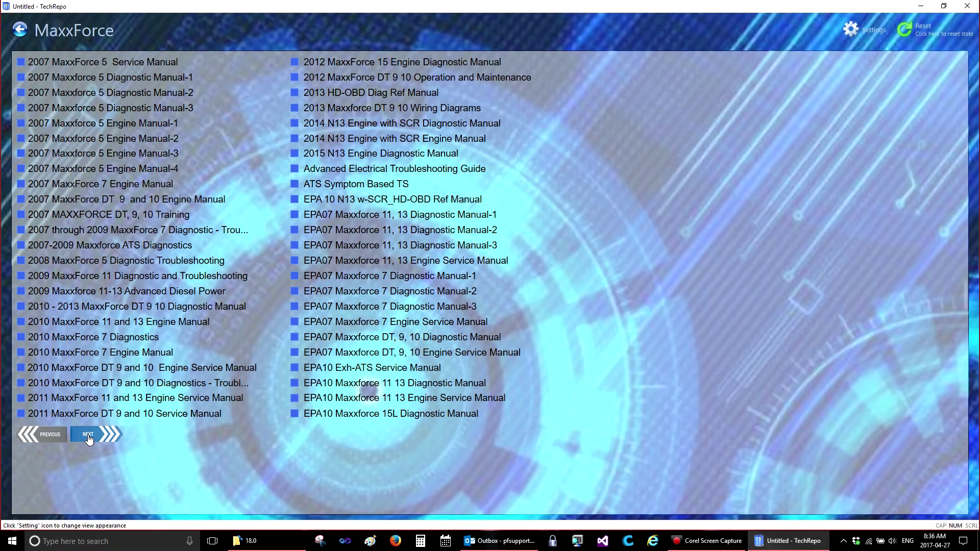
Page through the MaxxForce list, then preview and close the EPA07 Maxxforce DT, 9, 10 Engine Service Manual.
click(88, 436)
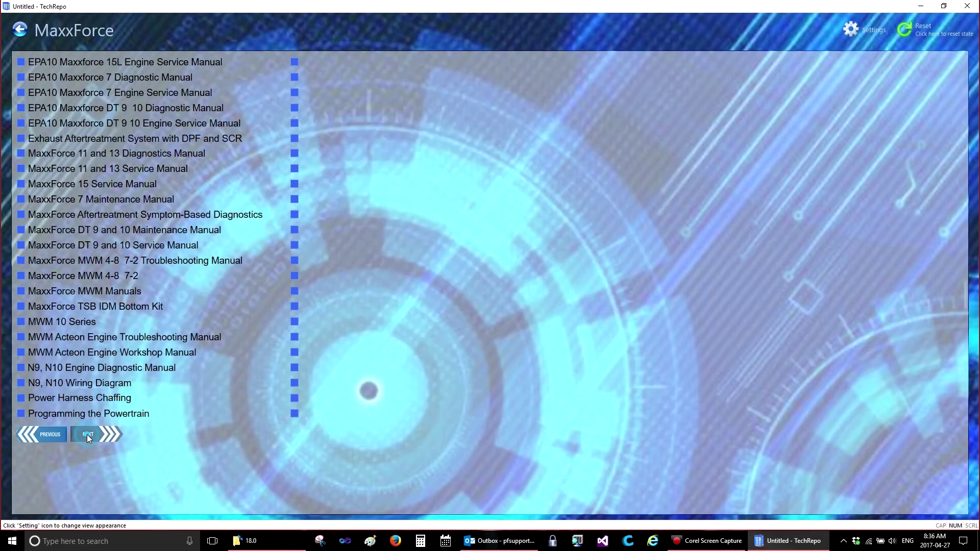
click(48, 434)
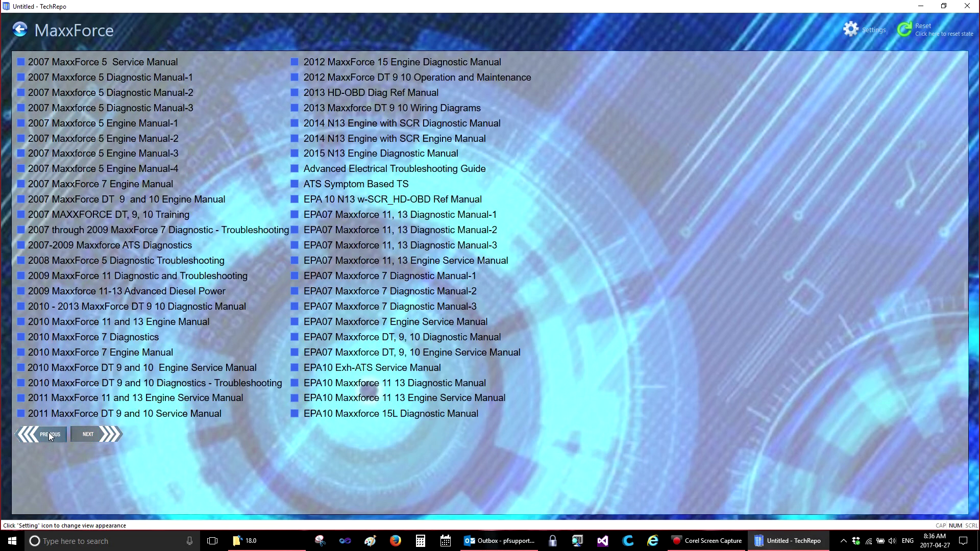
click(331, 354)
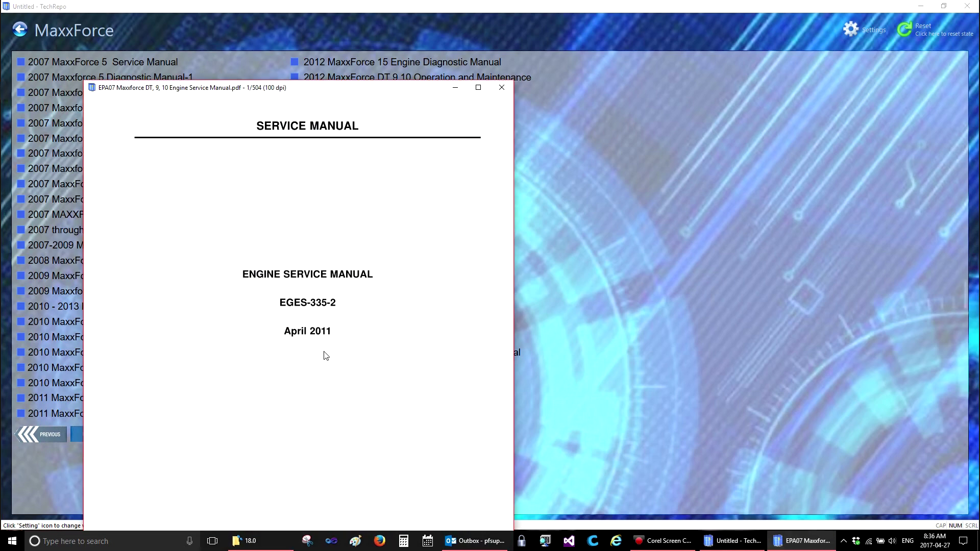
scroll(337, 352, down, 3)
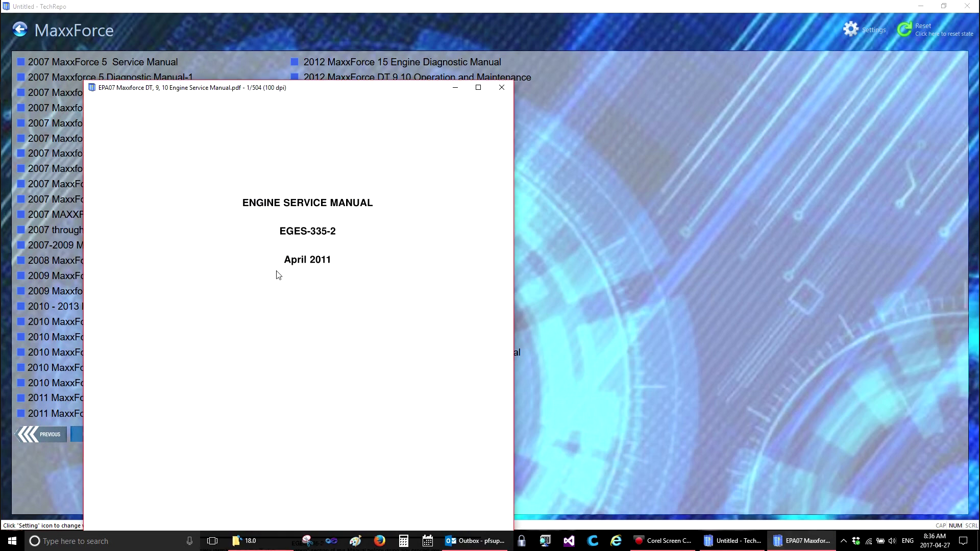
click(503, 87)
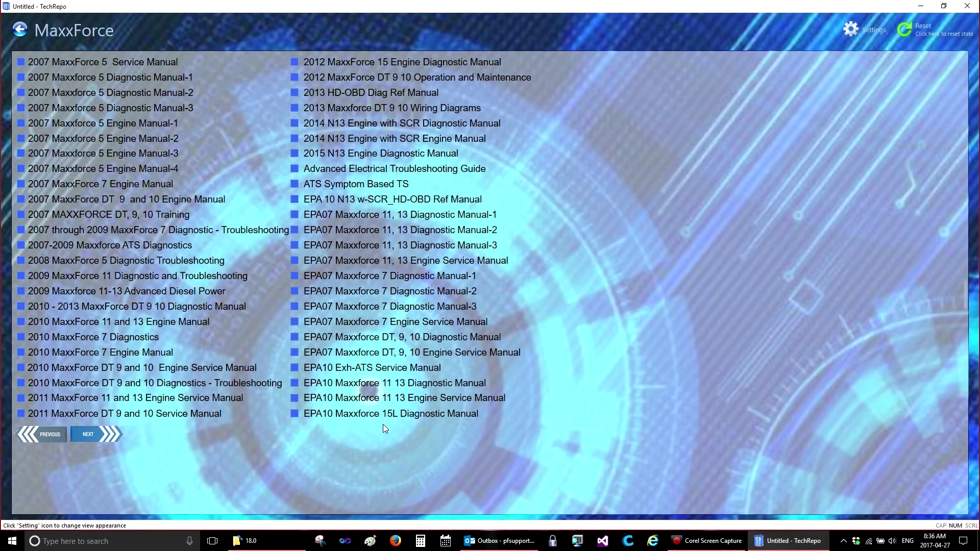
Preview and close the EPA10 Maxxforce 11 13 Diagnostic Manual and 2010 MaxxForce 11 and 13 Engine Manual.
click(365, 383)
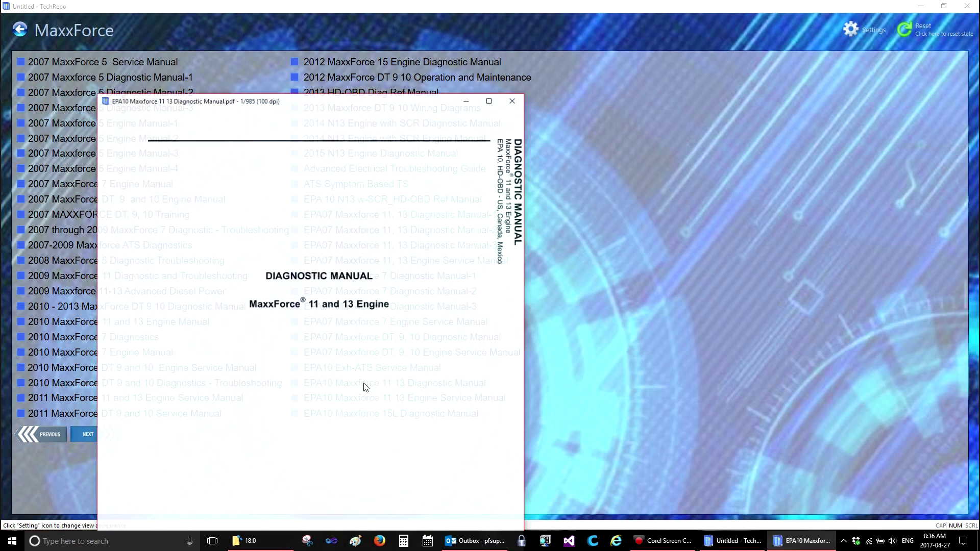
click(515, 101)
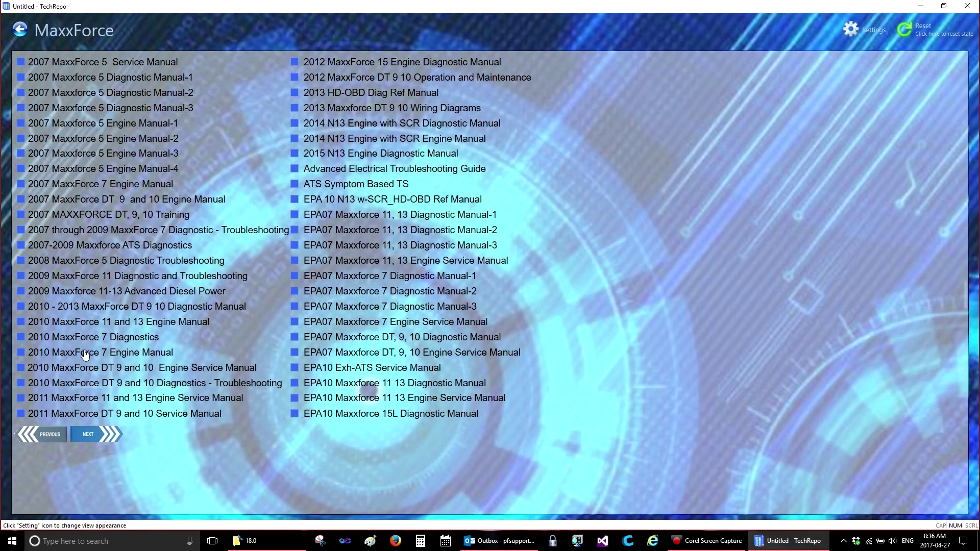
click(274, 239)
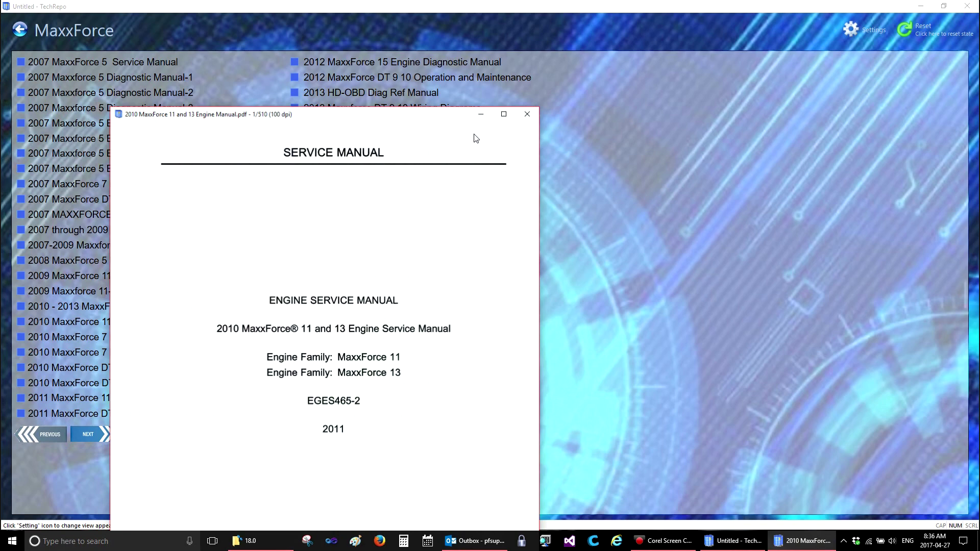
click(528, 116)
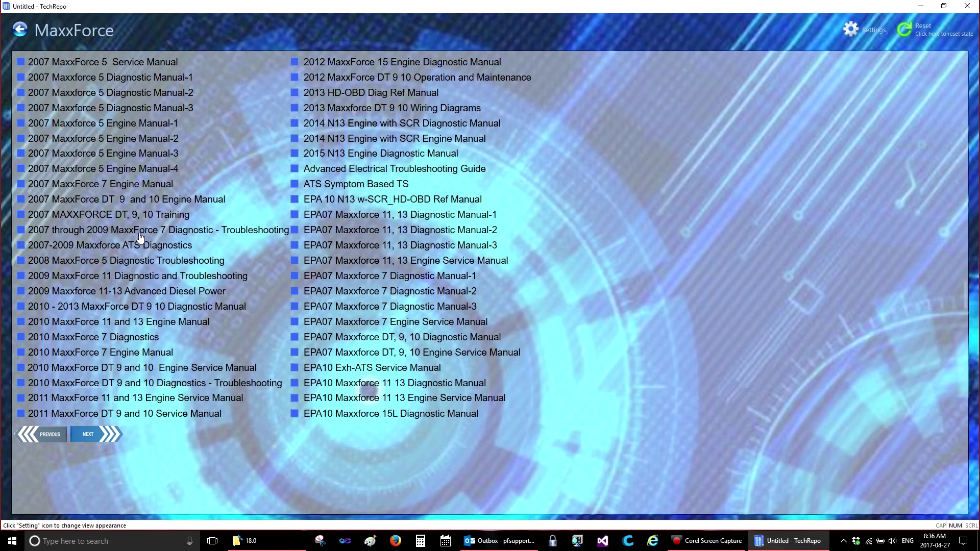
Open the 2007 through 2009 MaxxForce 7 troubleshooting manual, switch between windows, then close it.
click(140, 235)
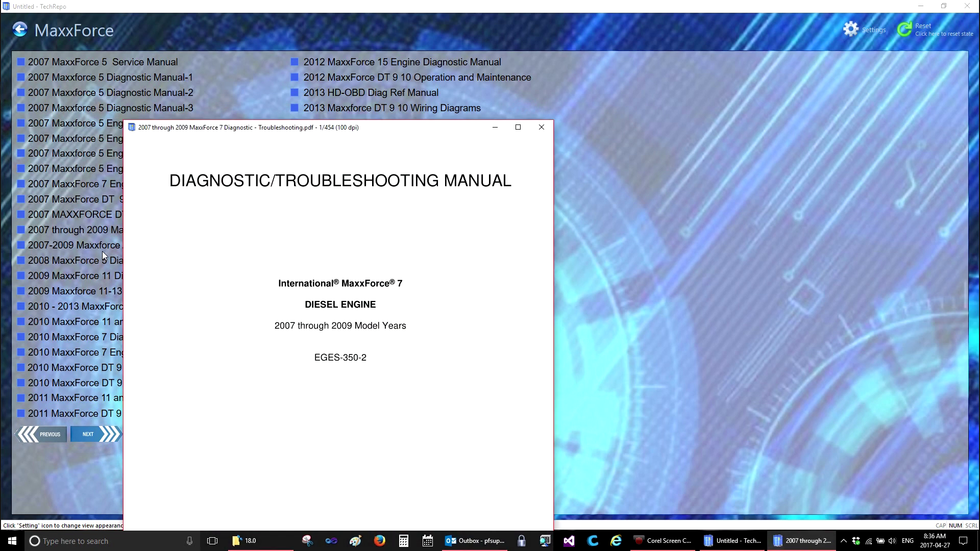
click(99, 251)
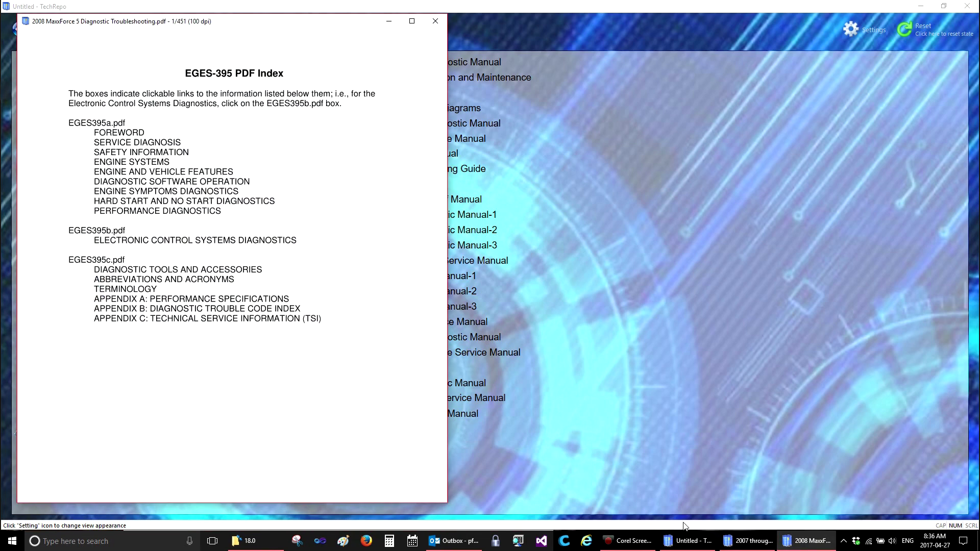
click(749, 542)
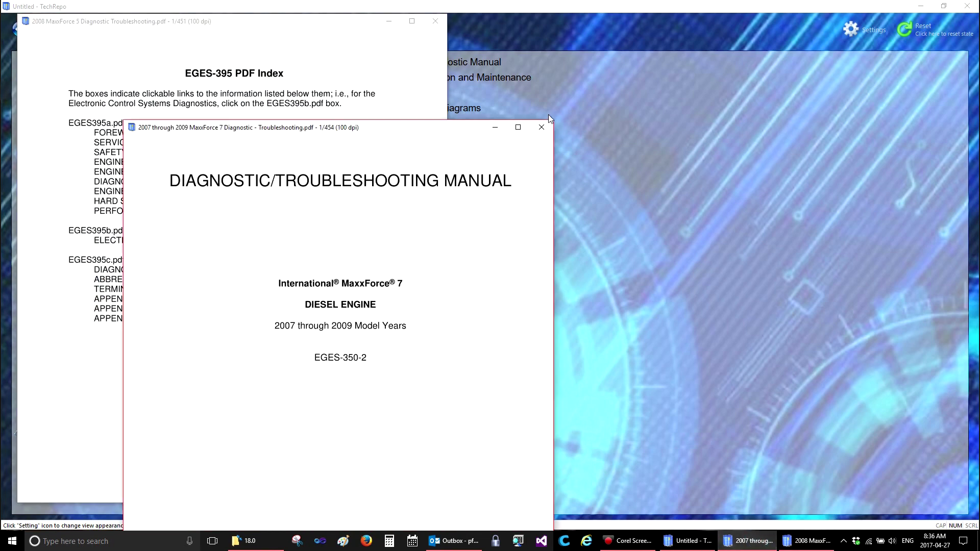
click(542, 126)
Close the 2008 MaxxForce 5 troubleshooting PDF and go back from Settings to Truck Manuals.
click(435, 20)
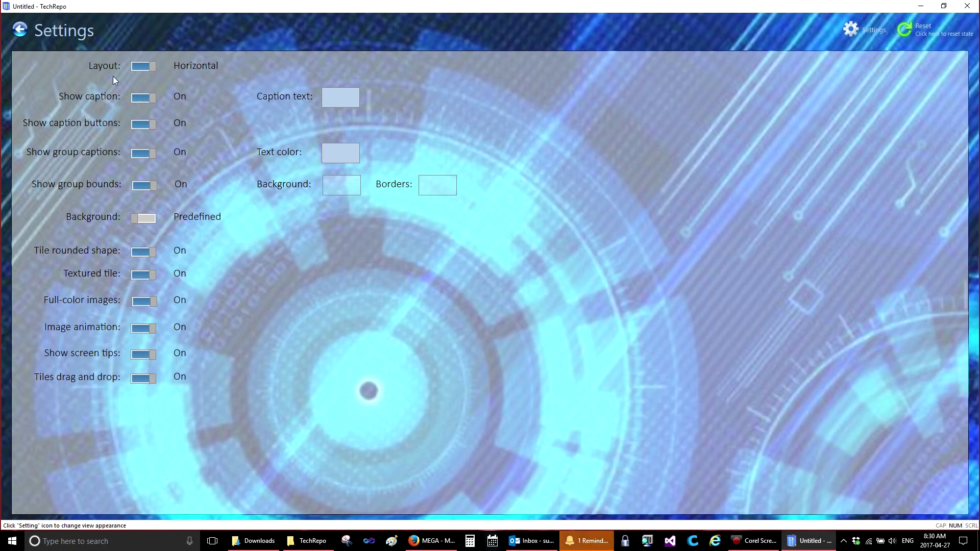
click(21, 34)
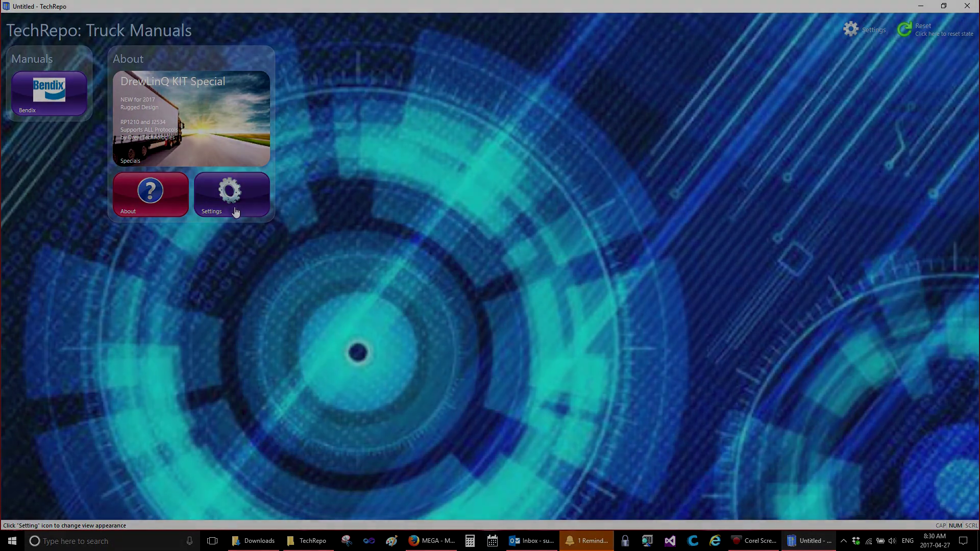